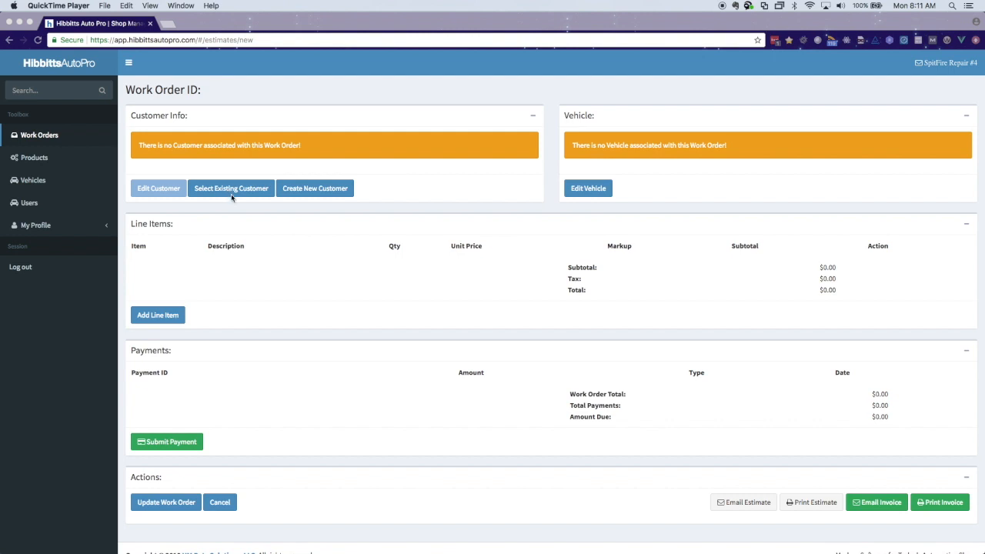
# Step: Start a new customer for the work order and enter their first and last name
pyautogui.click(307, 213)
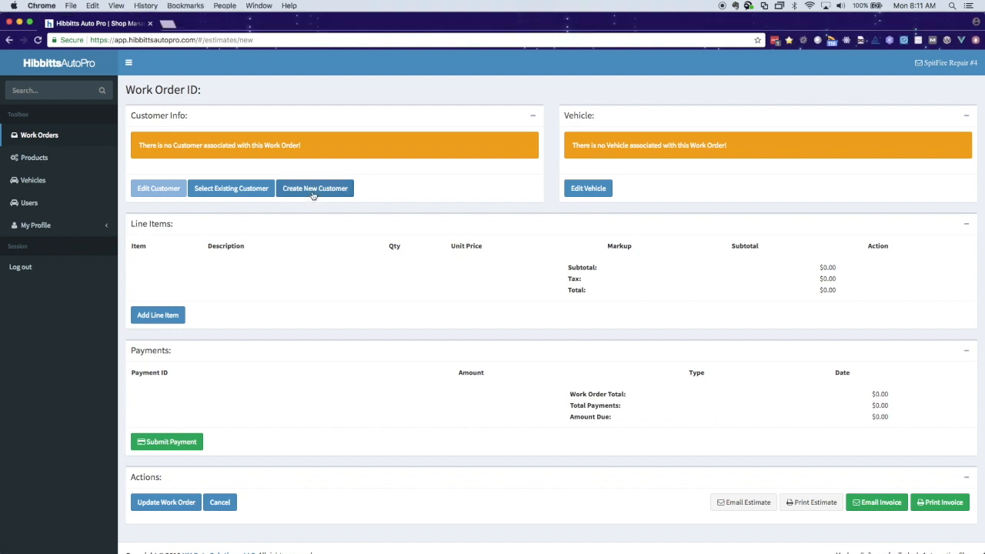
pyautogui.click(314, 196)
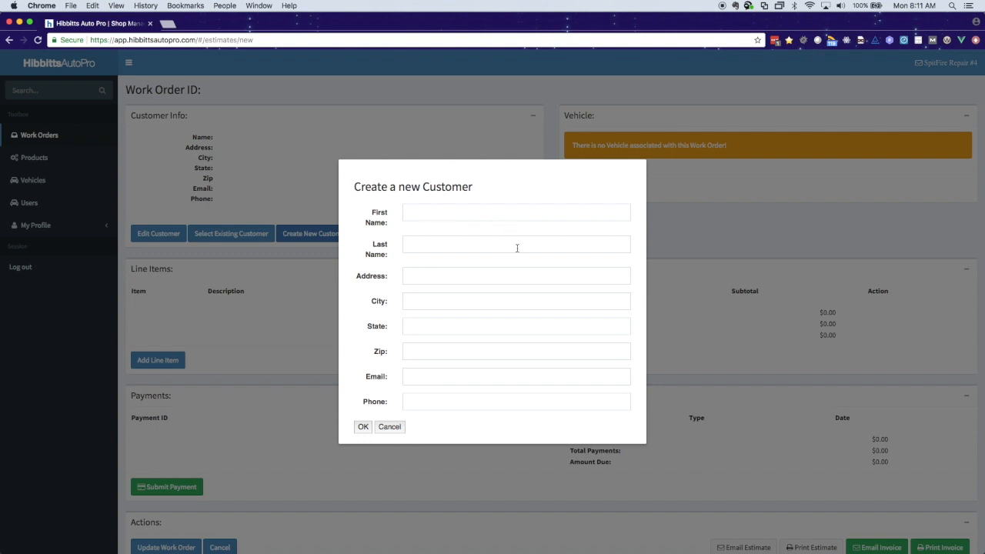
pyautogui.click(439, 212)
pyautogui.press('Tab')
# Step: Fill in the customer's street address, city, state and zip code
pyautogui.press('Tab')
pyautogui.write('111 Nowhere Lane')
pyautogui.press('Tab')
pyautogui.write('Clayton')
pyautogui.press('Tab')
pyautogui.write('NC')
pyautogui.press('Tab')
pyautogui.write('27520')
# Step: Enter the customer's e-mail address and phone number, fixing a stray dash in the phone
pyautogui.press('Tab')
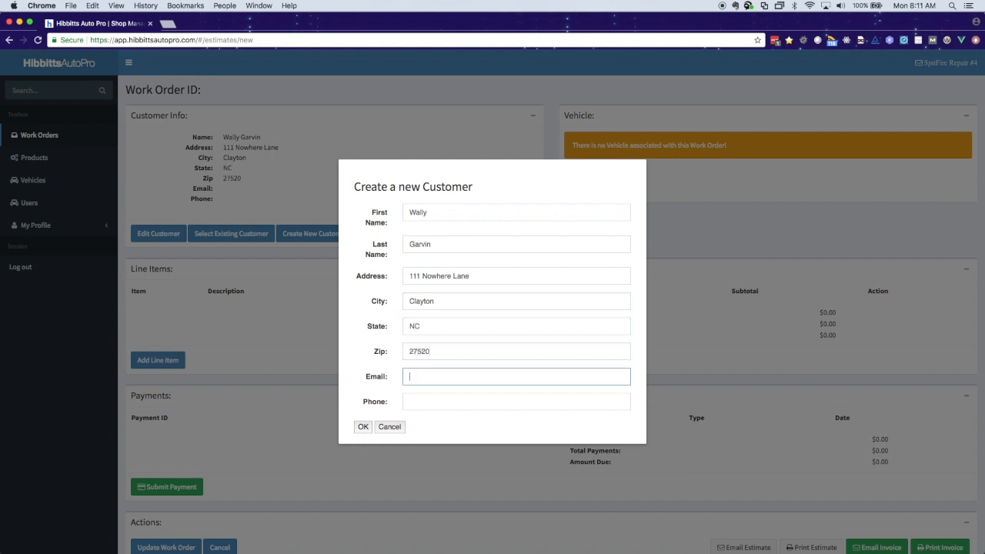
pyautogui.write('test@test.com')
pyautogui.press('Tab')
pyautogui.write('919')
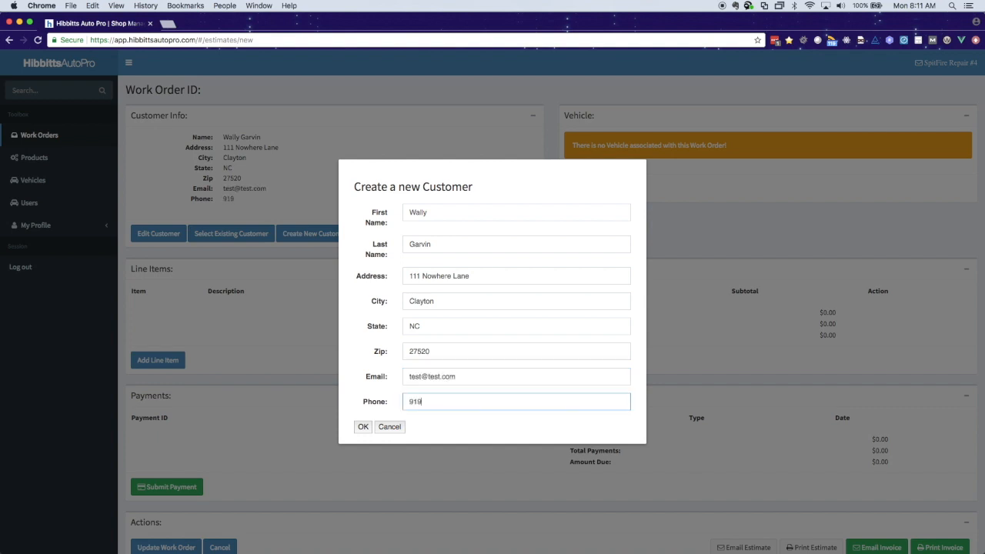
pyautogui.write('-555')
pyautogui.write('-')
pyautogui.press('BackSpace')
pyautogui.write('5-555')
# Step: Check the e-mail and phone entries, then confirm the Create a new Customer dialog with OK
pyautogui.click(469, 375)
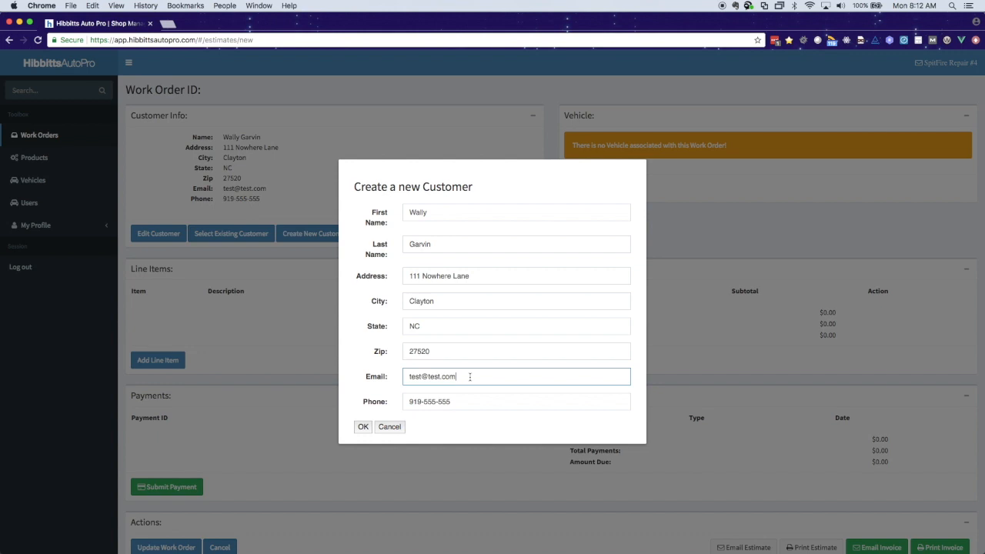
pyautogui.click(460, 400)
pyautogui.moveTo(462, 401); pyautogui.dragTo(403, 399)
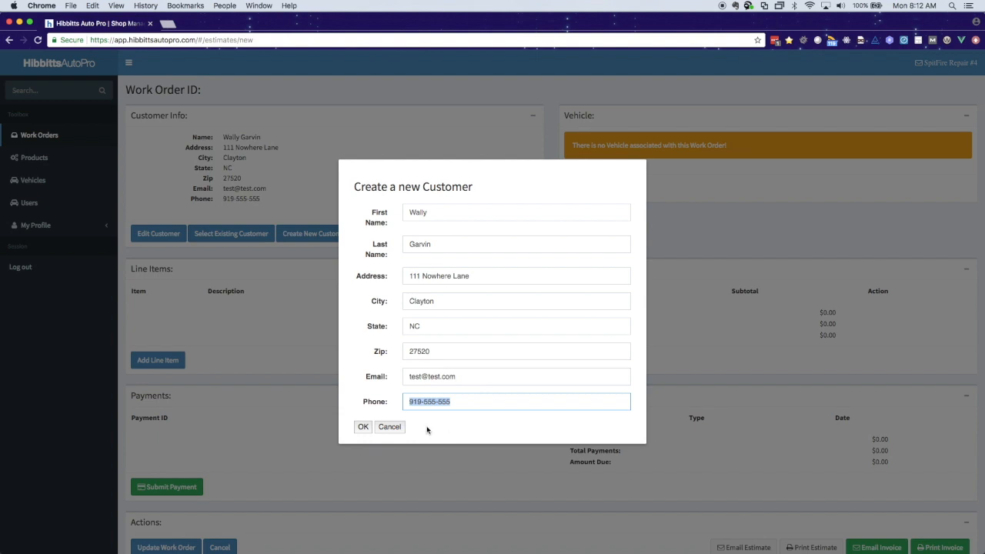
pyautogui.click(363, 428)
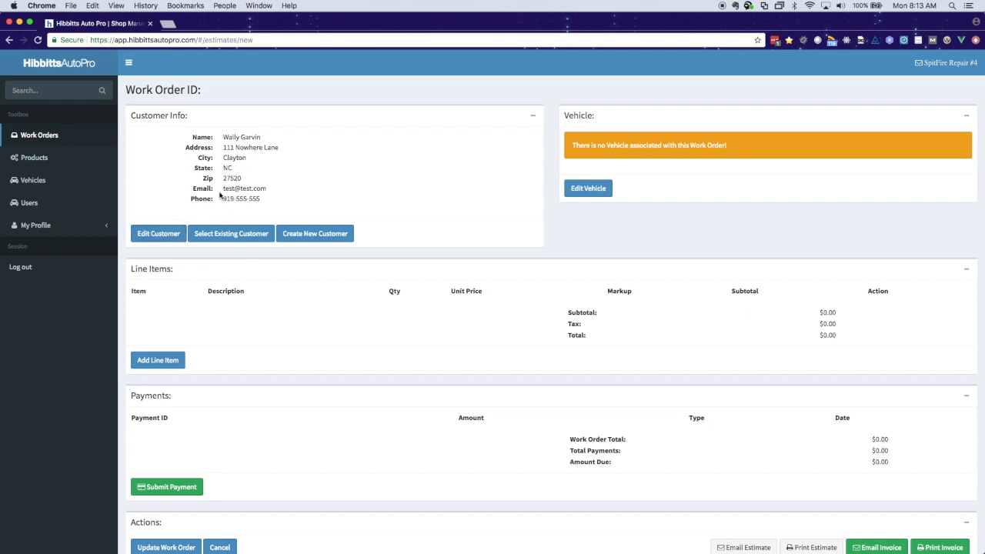
# Step: Edit the customer to append the missing final 5 to the phone number and save
pyautogui.click(159, 238)
pyautogui.click(462, 402)
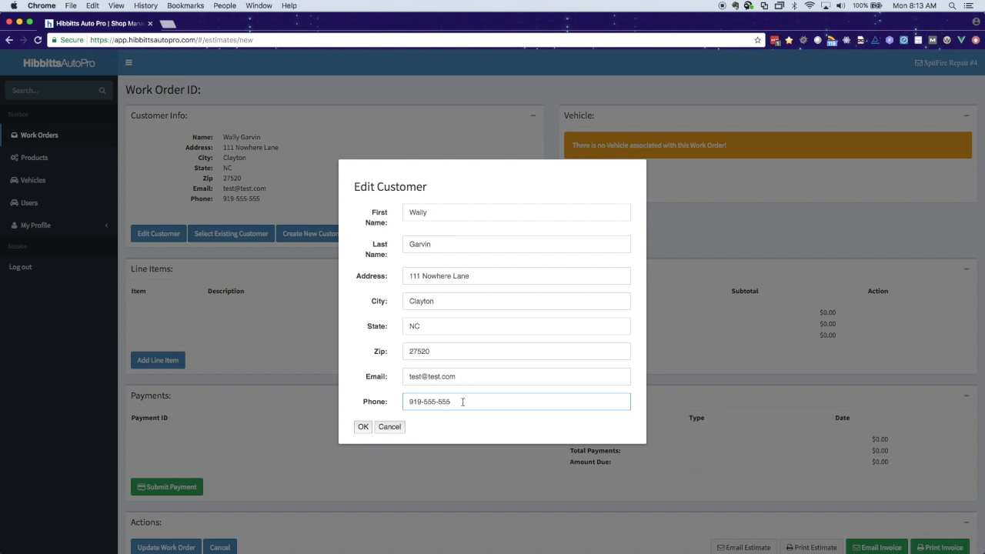
pyautogui.write('5')
pyautogui.click(364, 428)
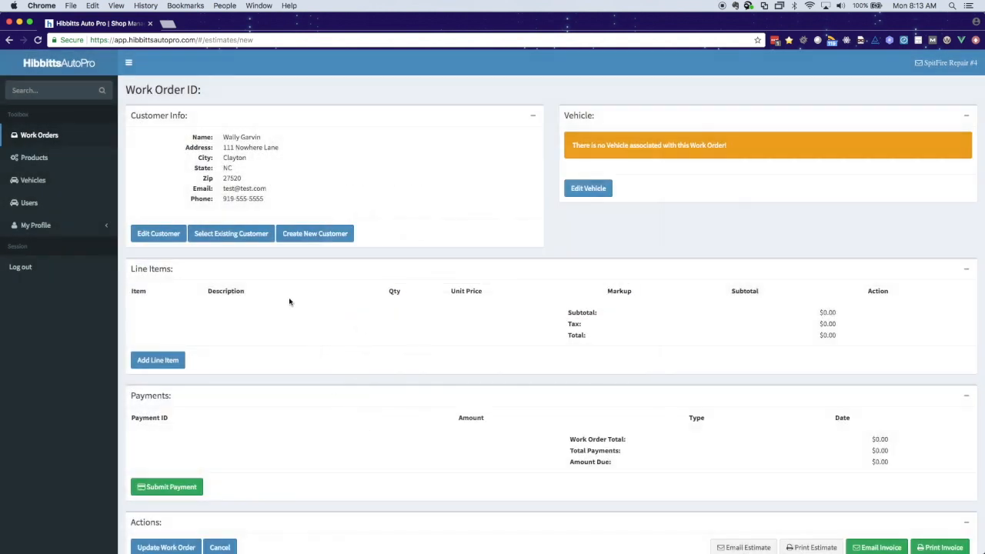
pyautogui.moveTo(268, 198); pyautogui.dragTo(221, 198)
pyautogui.click(248, 247)
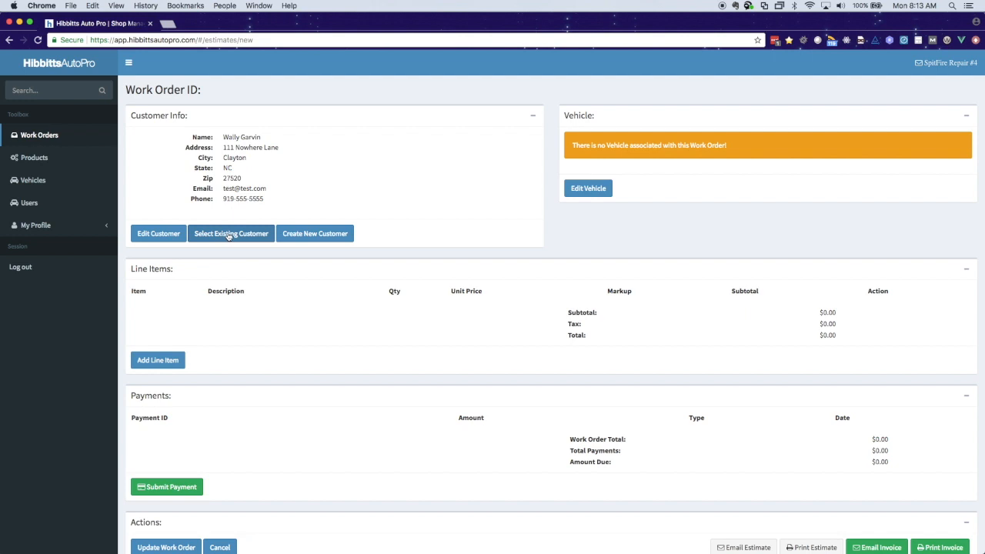
# Step: Search existing customers for 'Do' and choose the last matching customer for the work order
pyautogui.click(233, 236)
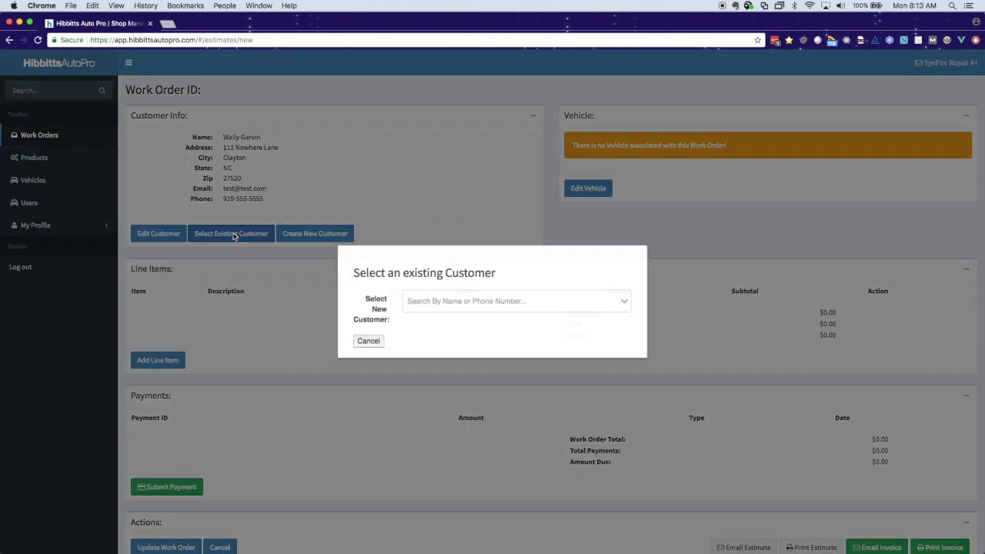
pyautogui.click(473, 301)
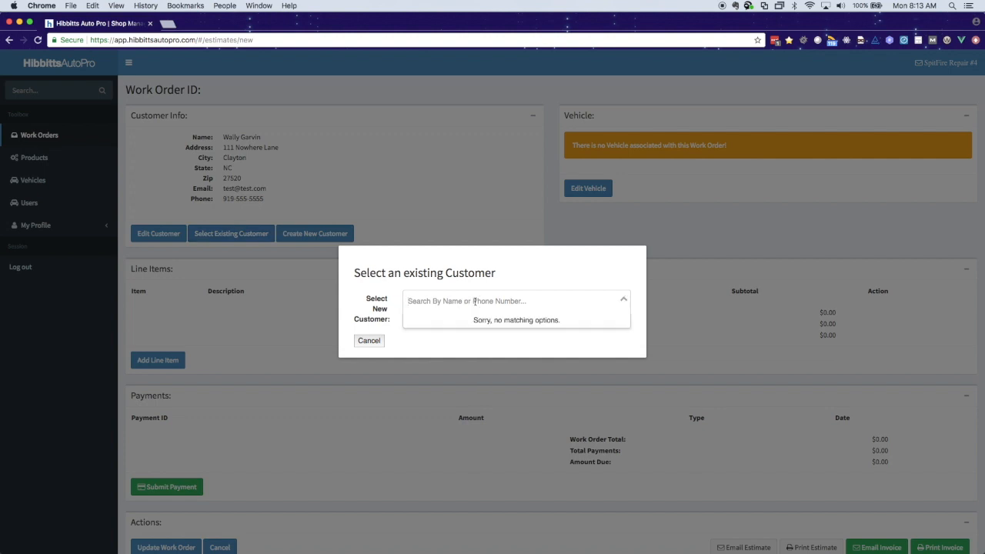
pyautogui.write('Do')
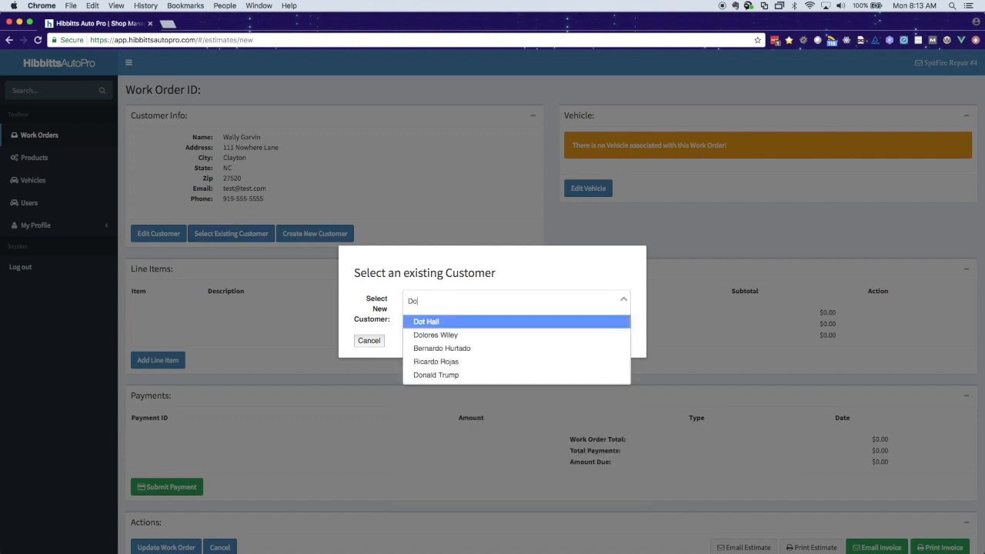
pyautogui.press('Down')
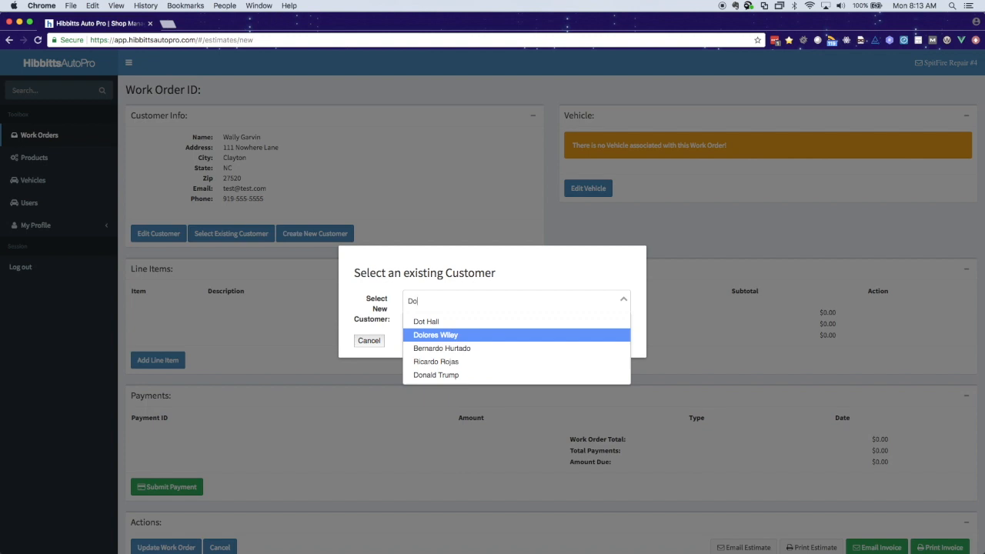
pyautogui.press('Down')
pyautogui.press('Down')
pyautogui.press('Down')
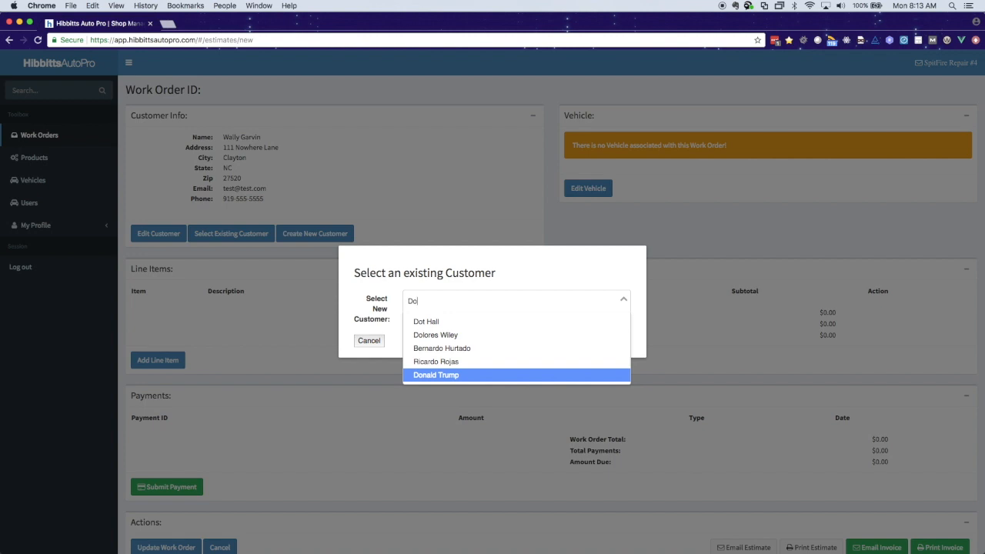
pyautogui.press('Return')
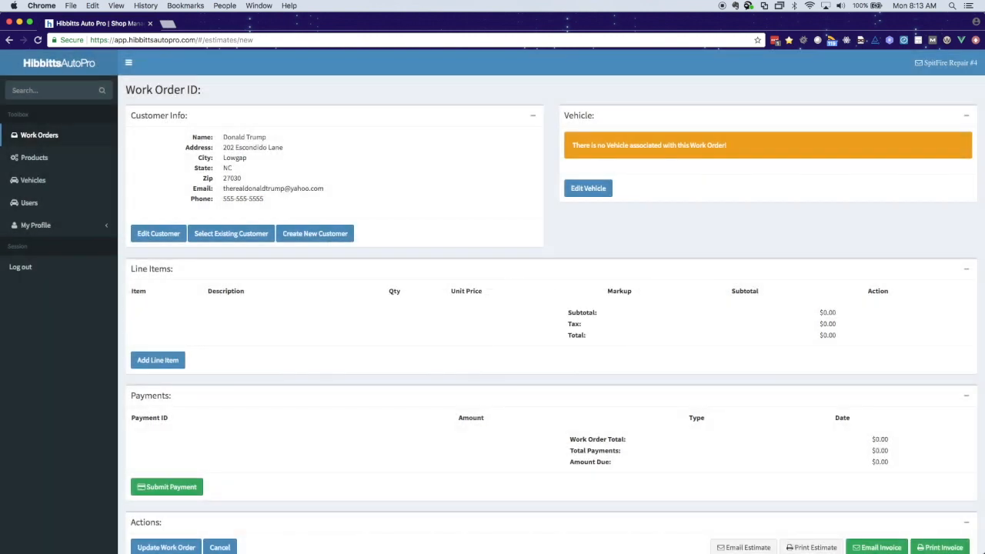